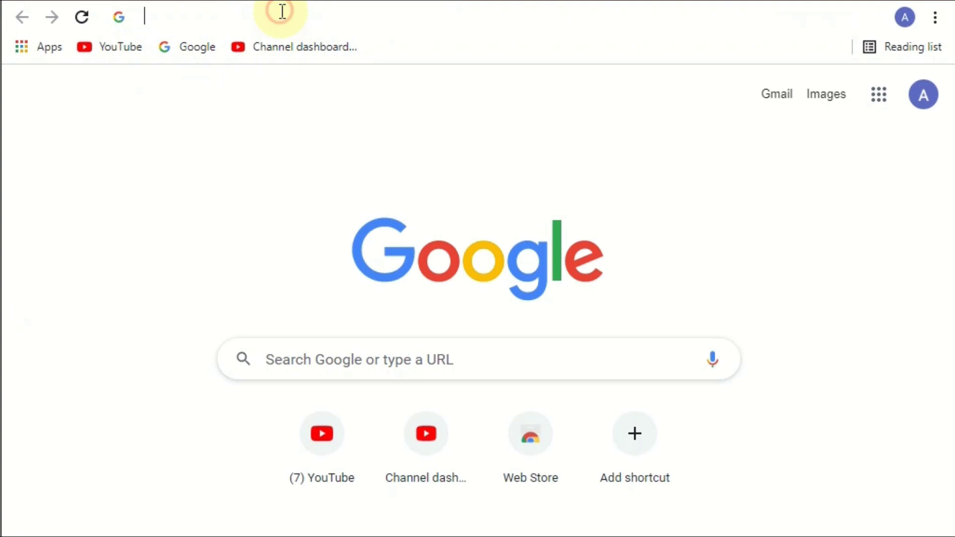
# Step: Search for the Media Creation Club channel and browse its Popular uploads, Shorts and Technical sections
pyautogui.click(282, 11)
pyautogui.write('media craetion cl')
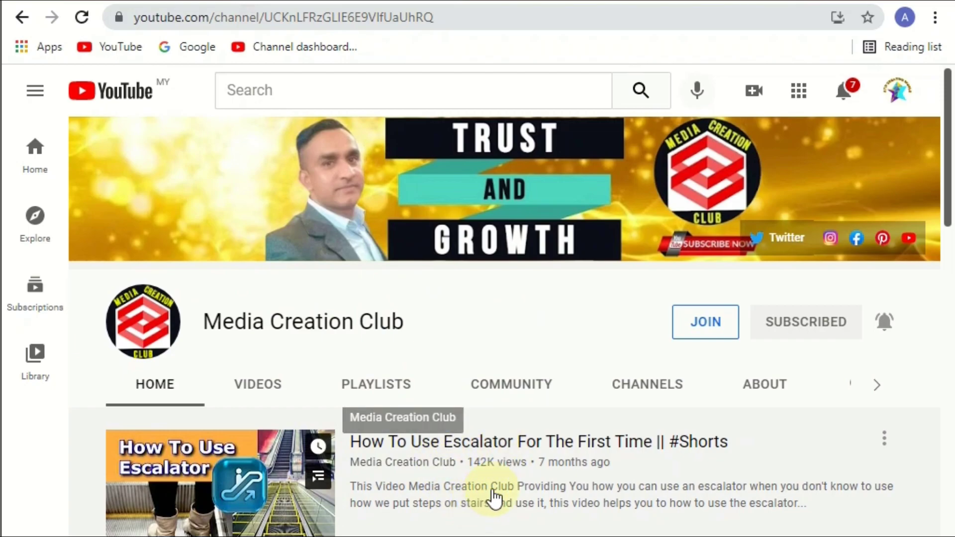
pyautogui.scroll(-2, 407, 513)
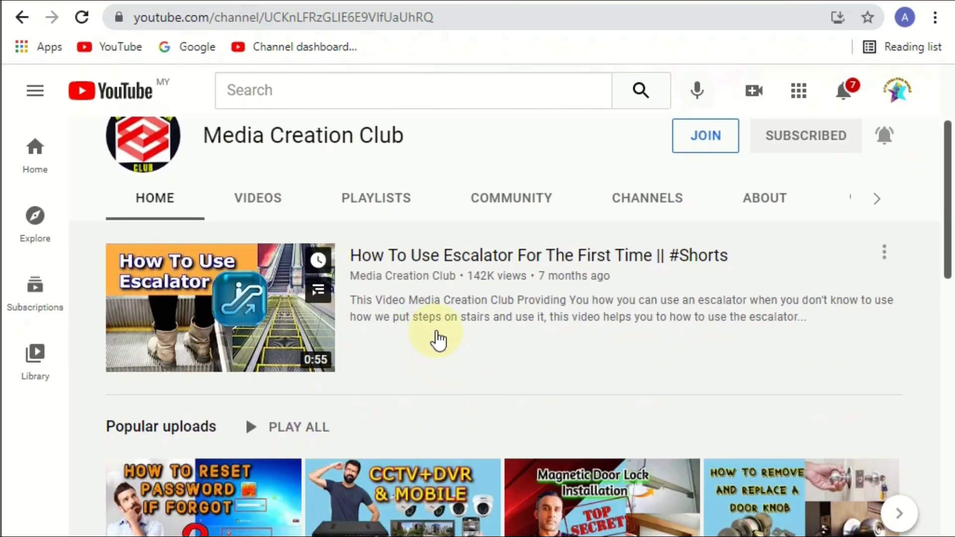
pyautogui.scroll(2, 422, 324)
pyautogui.scroll(-7, 426, 437)
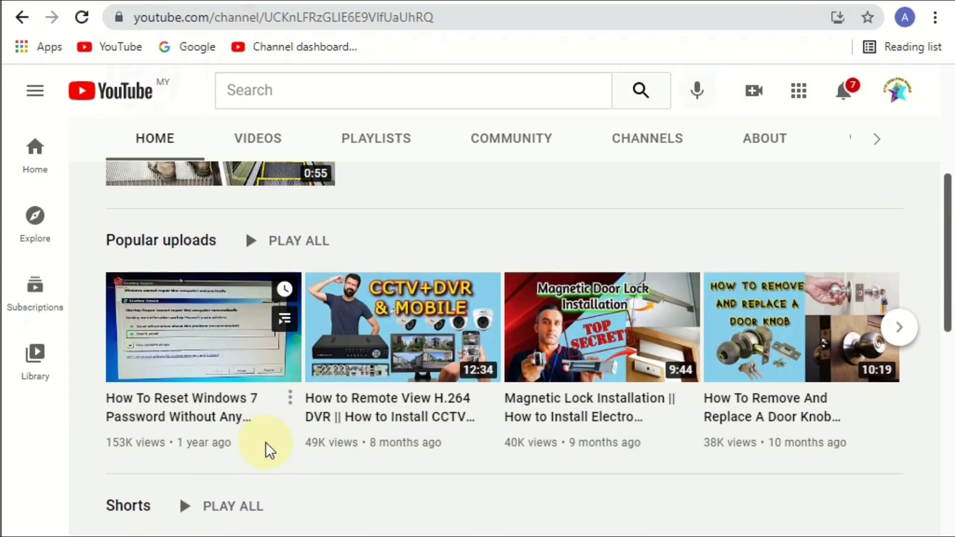
pyautogui.scroll(-3, 266, 448)
pyautogui.scroll(-3, 331, 523)
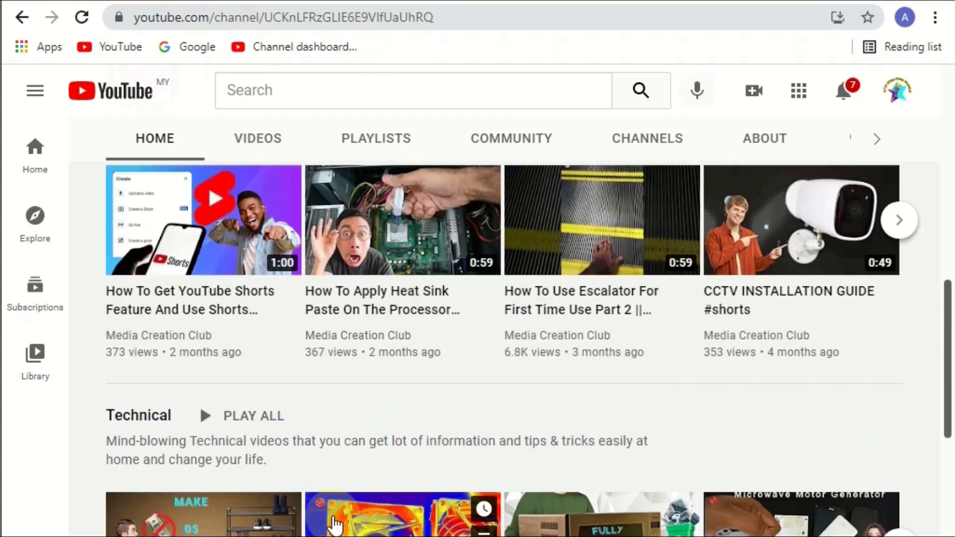
pyautogui.scroll(-8, 332, 522)
pyautogui.scroll(-4, 332, 523)
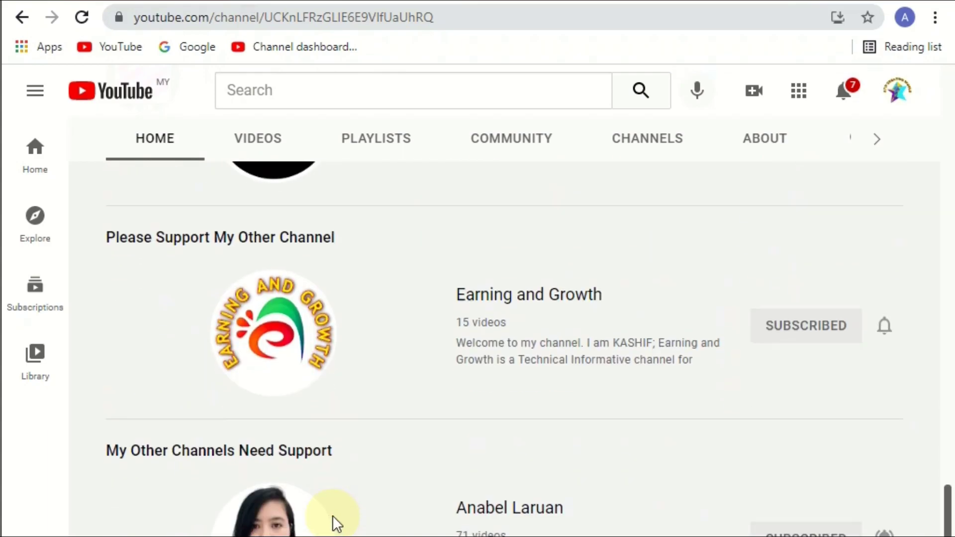
pyautogui.scroll(15, 333, 525)
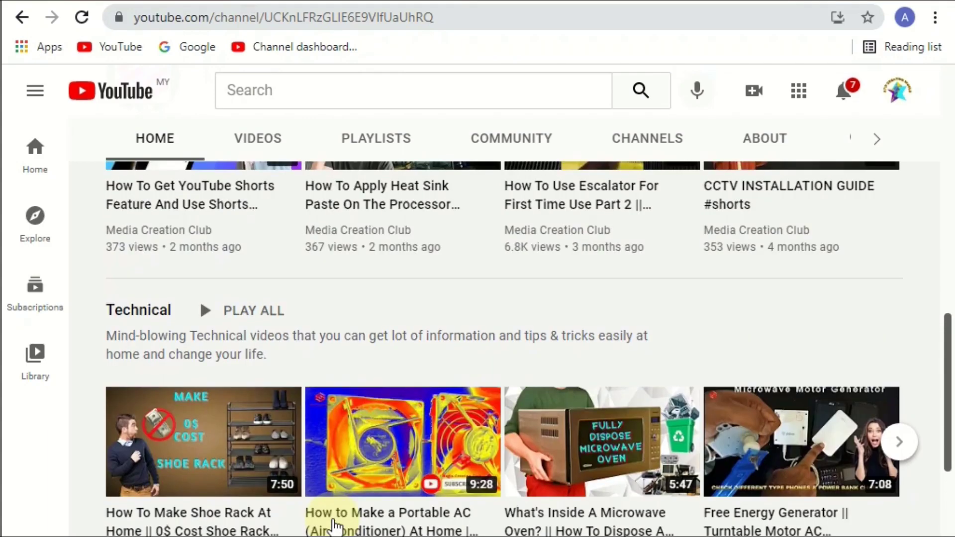
pyautogui.scroll(5, 332, 525)
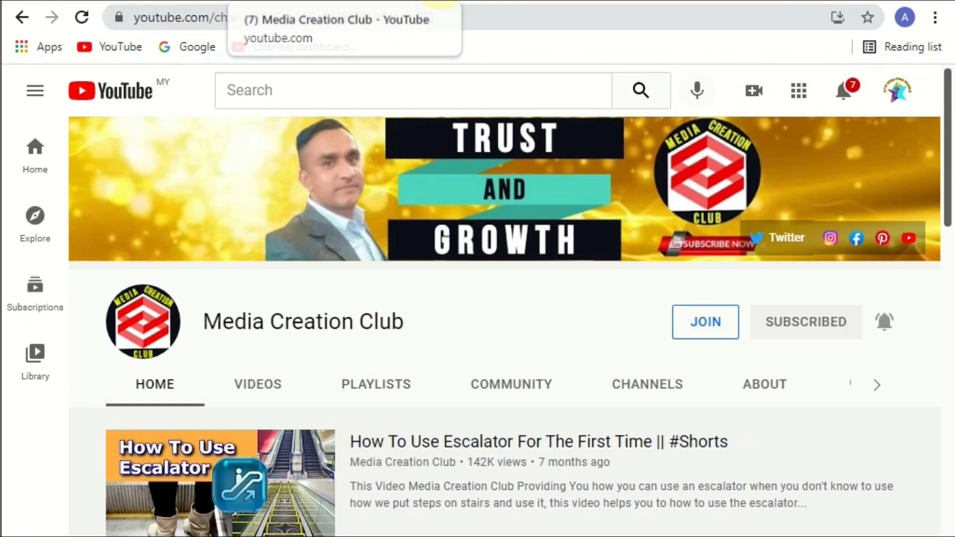
# Step: Switch to the Atif Creative World channel and open its customization settings
pyautogui.click(416, 1)
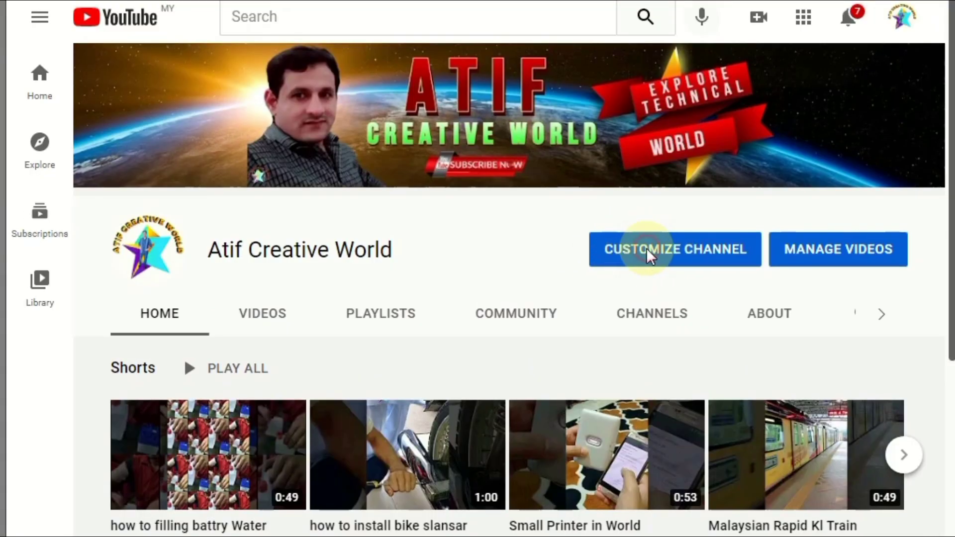
pyautogui.click(646, 248)
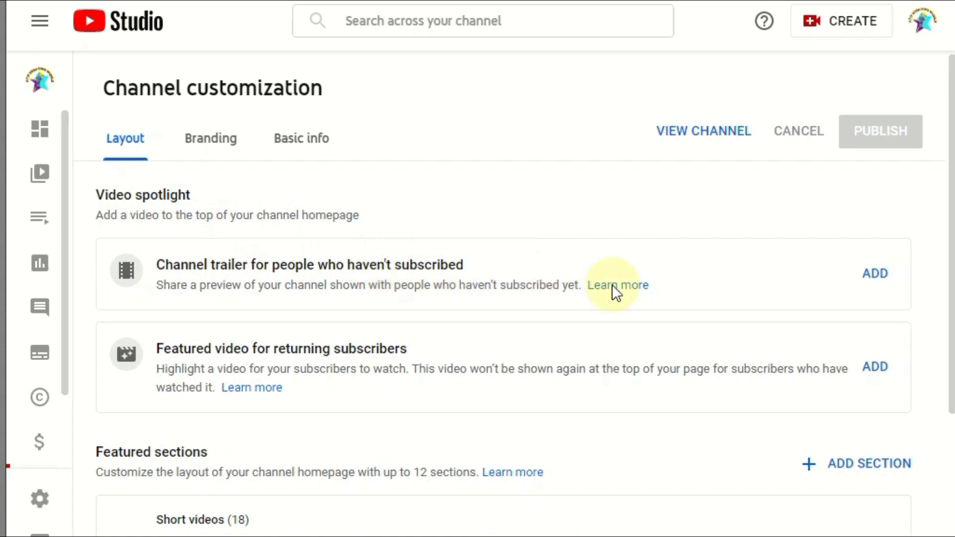
# Step: Set the 'how to change lcd of our mobile' video as the non-subscriber channel trailer
pyautogui.click(877, 285)
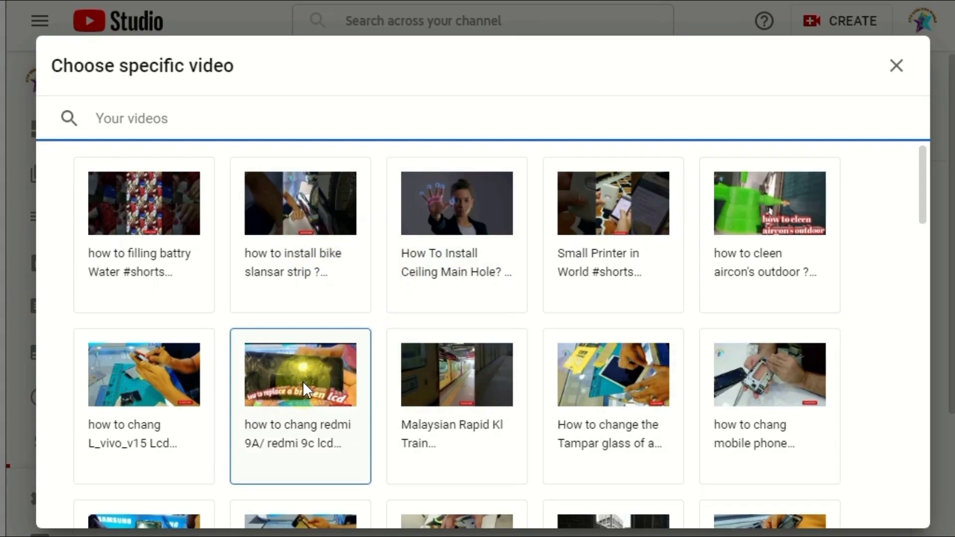
pyautogui.moveTo(927, 209); pyautogui.dragTo(922, 270)
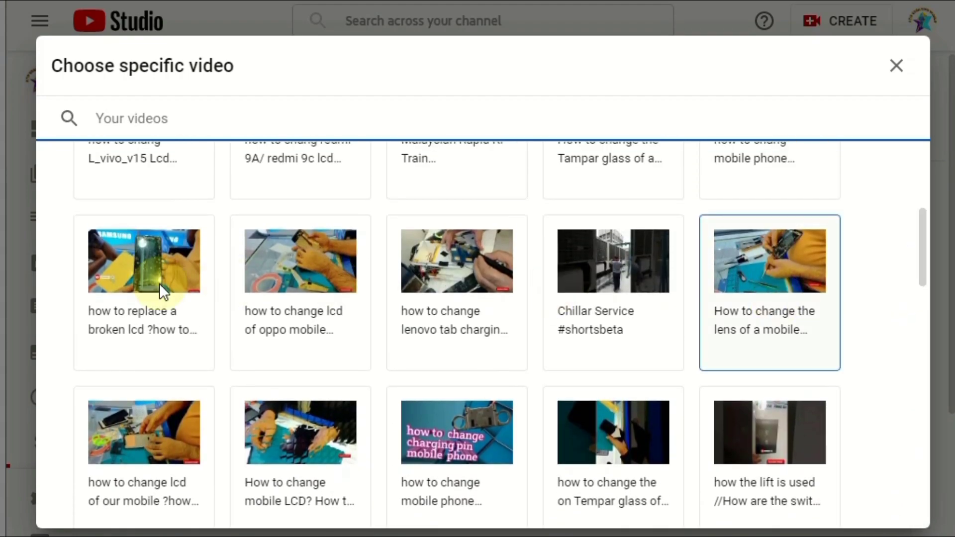
pyautogui.click(164, 423)
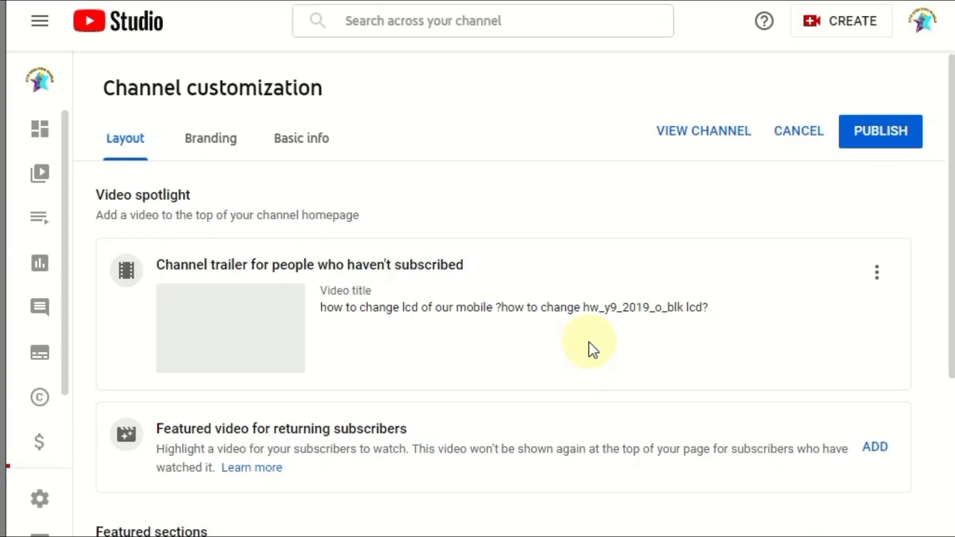
pyautogui.scroll(-2, 332, 396)
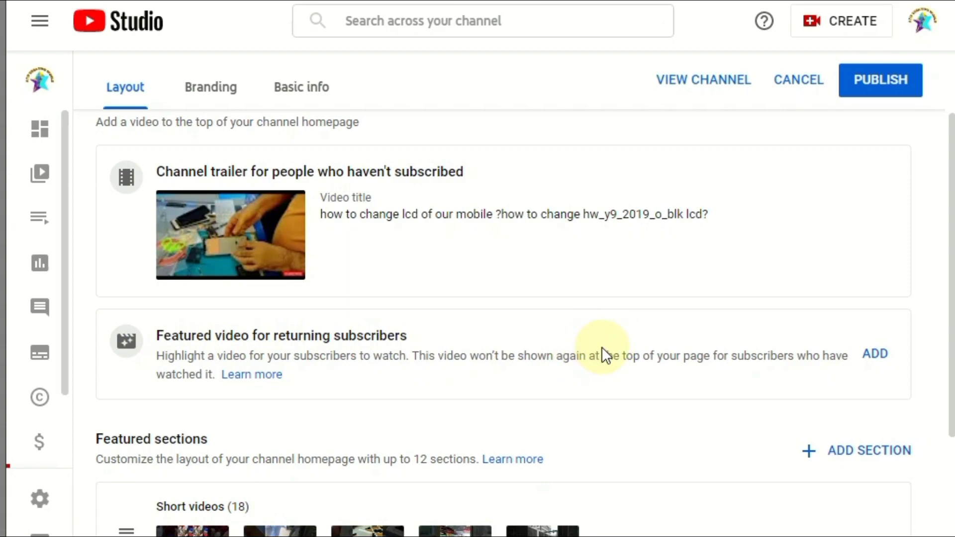
# Step: Feature the 'how to clean air con filters' video for returning subscribers
pyautogui.click(877, 353)
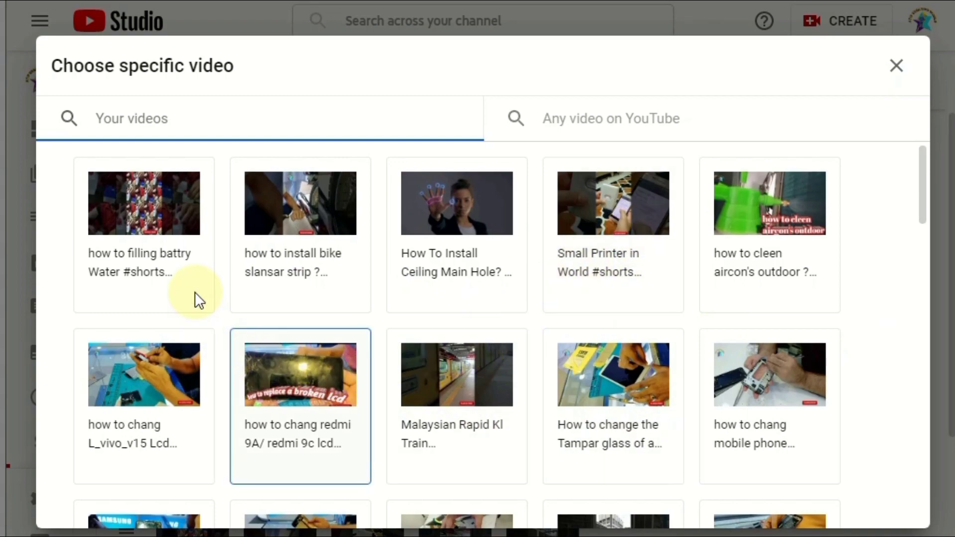
pyautogui.scroll(-5, 387, 389)
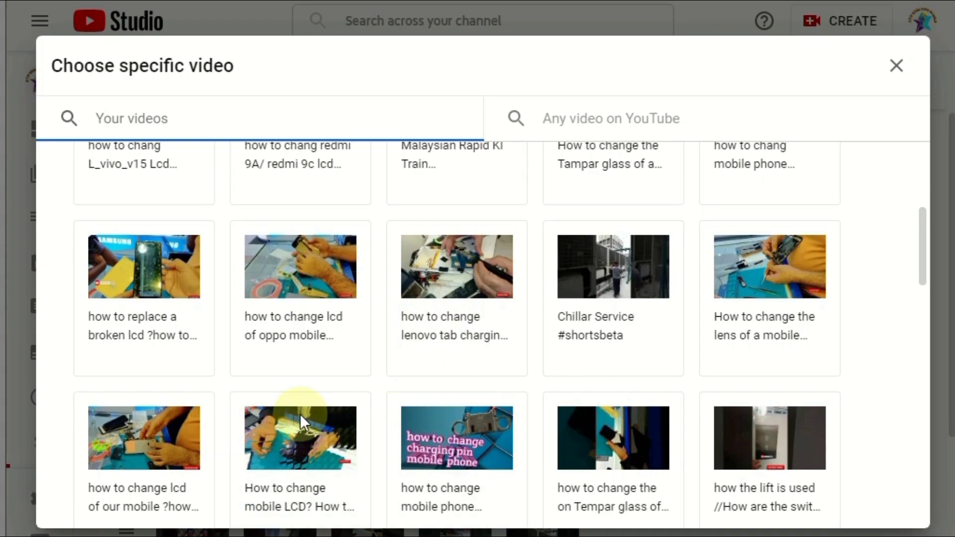
pyautogui.scroll(-1, 419, 357)
pyautogui.scroll(-5, 421, 358)
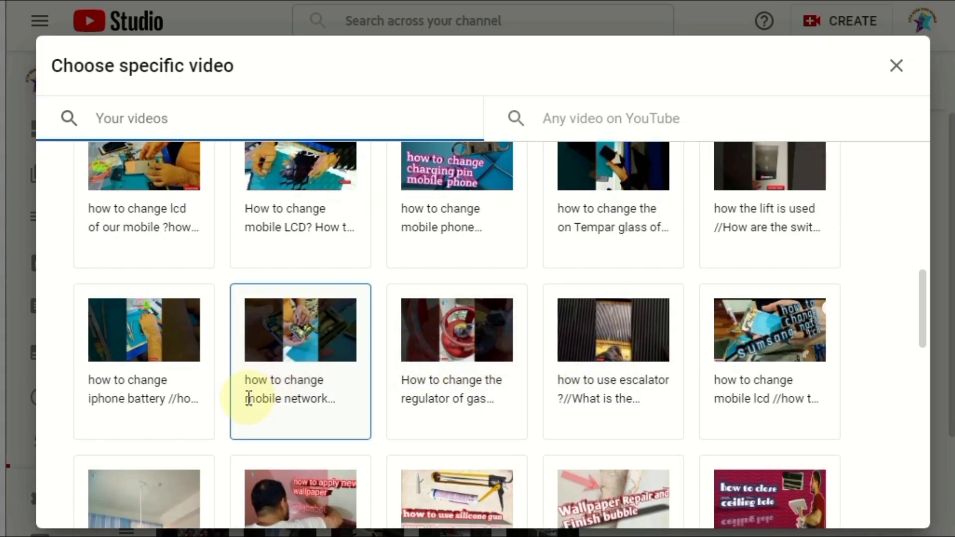
pyautogui.scroll(-2, 354, 401)
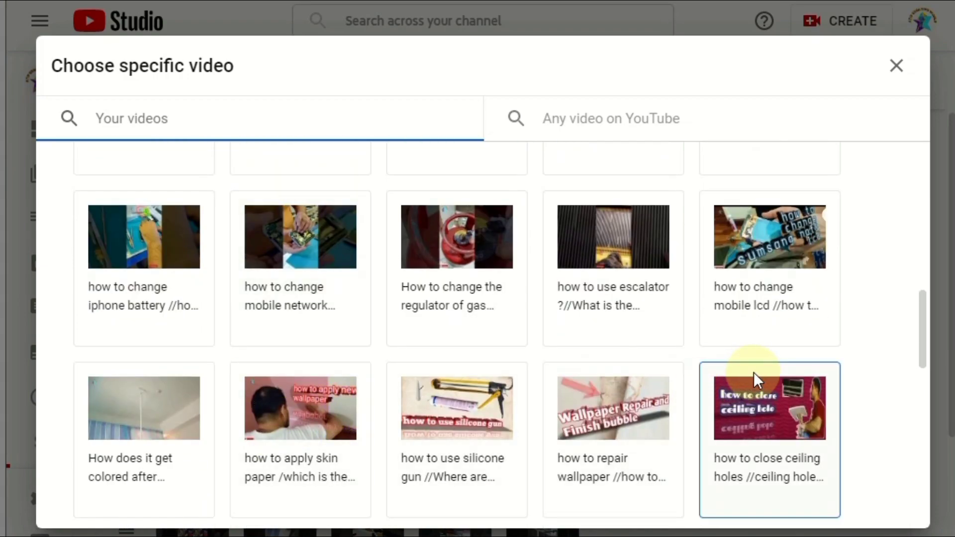
pyautogui.scroll(-4, 759, 423)
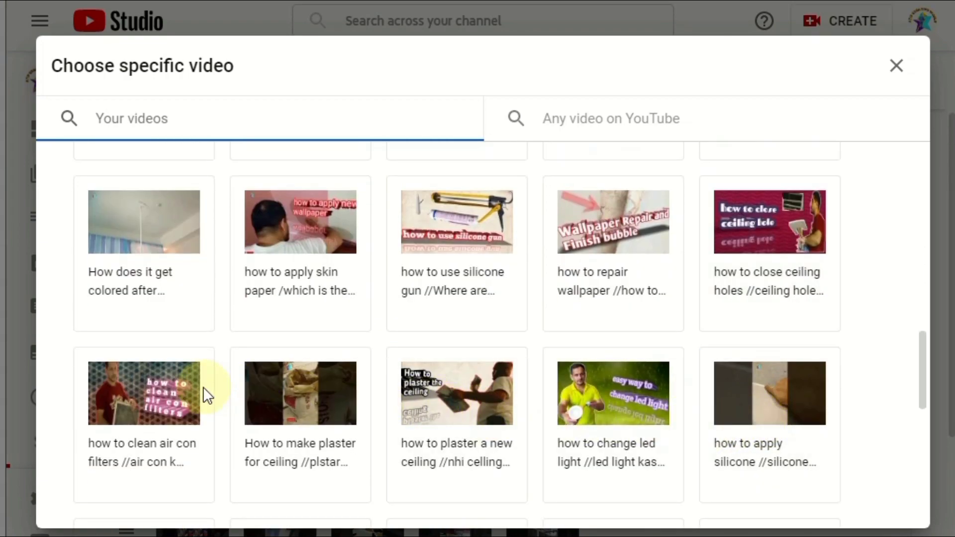
pyautogui.click(180, 390)
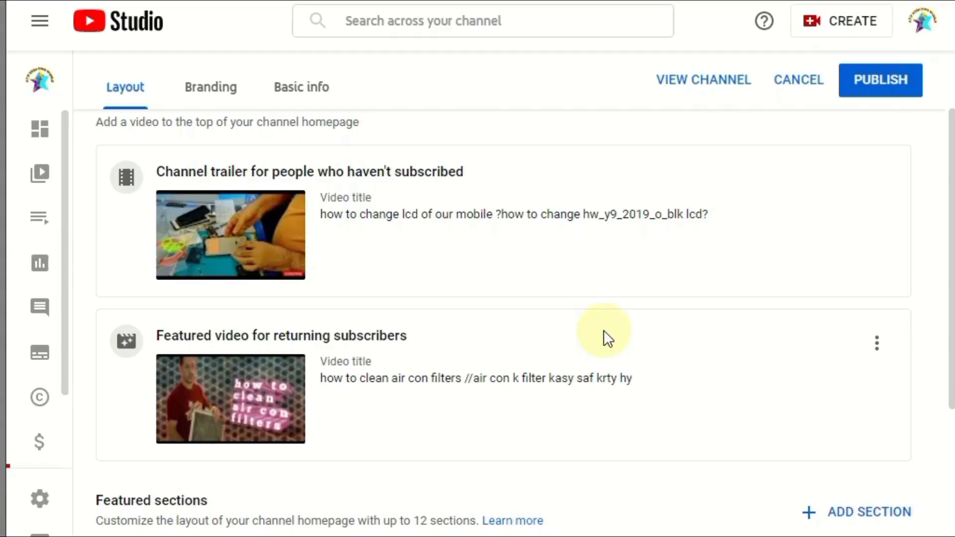
pyautogui.scroll(-2, 644, 288)
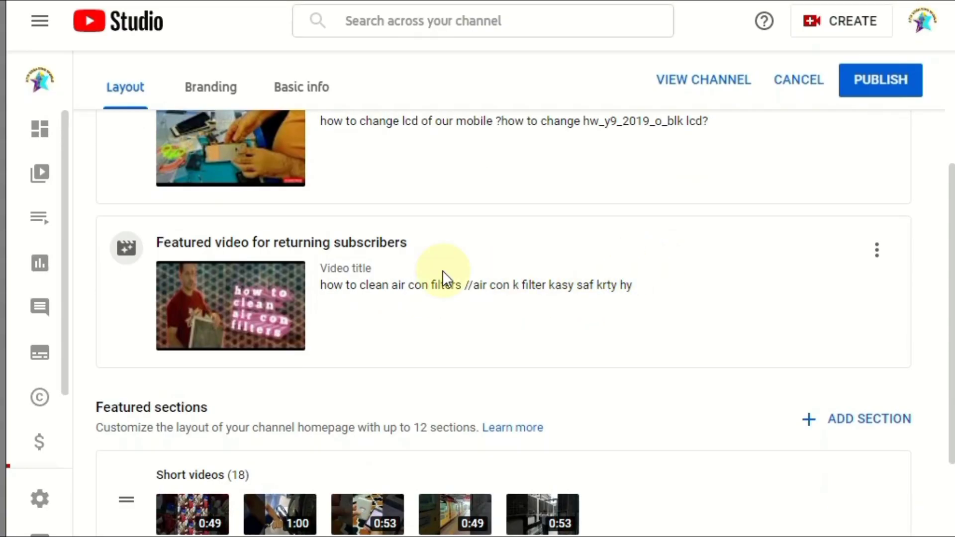
pyautogui.scroll(-4, 458, 356)
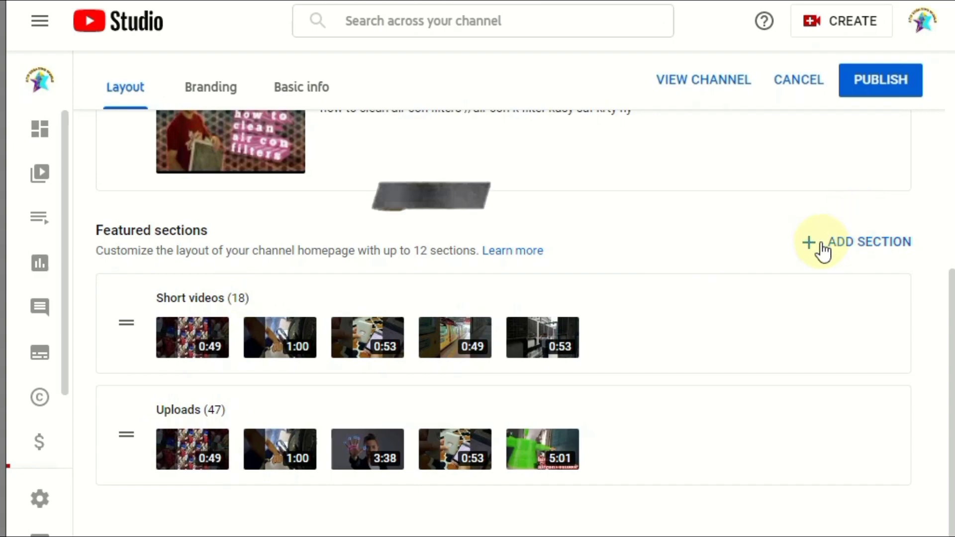
# Step: Add a Popular uploads section and move it above Short videos
pyautogui.click(871, 242)
pyautogui.moveTo(927, 382)
pyautogui.mouseDown()
pyautogui.moveTo(910, 491)
pyautogui.moveTo(926, 371)
pyautogui.mouseUp()
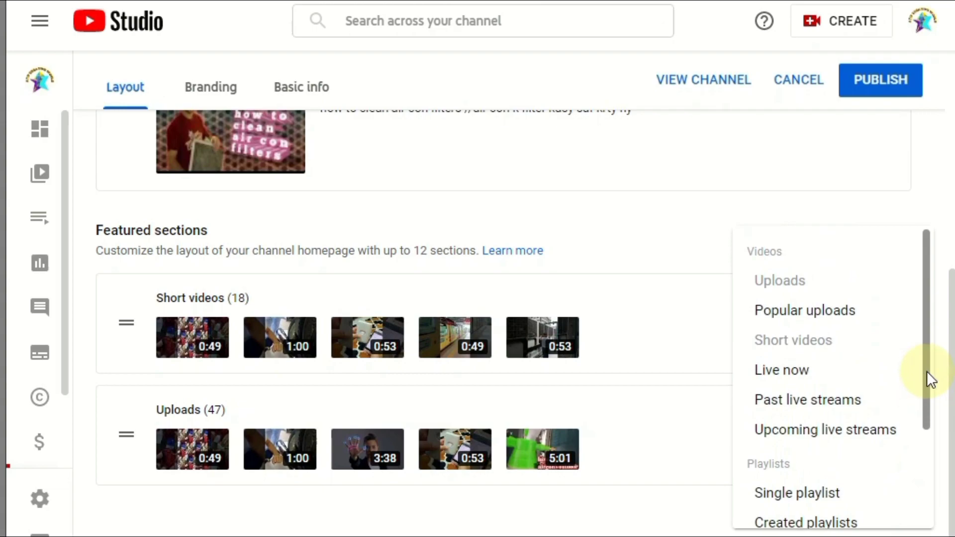
pyautogui.click(814, 313)
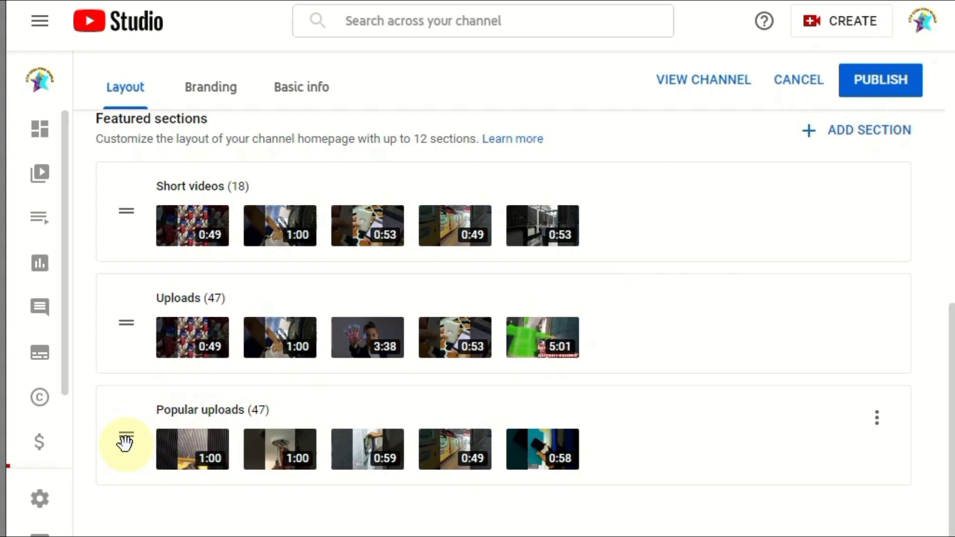
pyautogui.moveTo(124, 440); pyautogui.dragTo(125, 194)
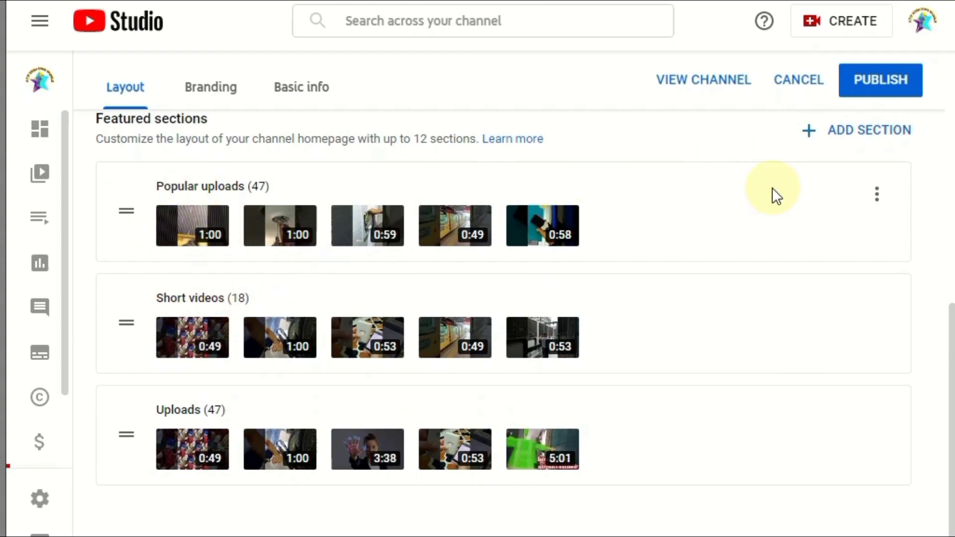
# Step: Start adding a Featured channels section from the section-type list
pyautogui.click(859, 139)
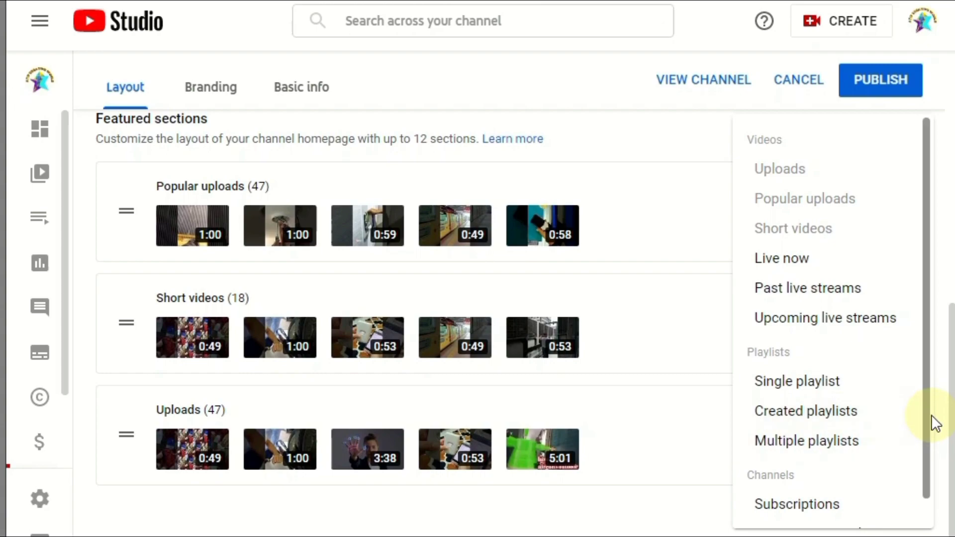
pyautogui.scroll(-1, 925, 440)
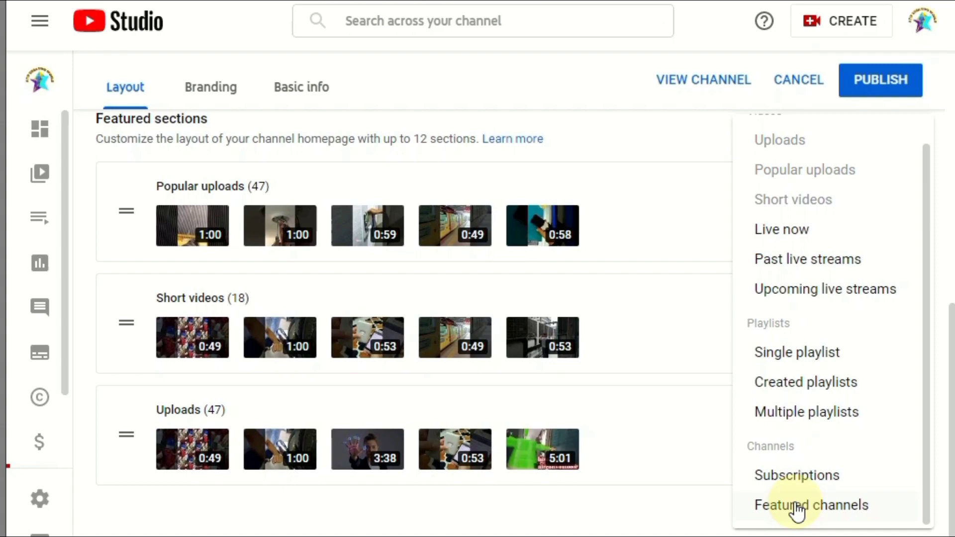
pyautogui.click(797, 507)
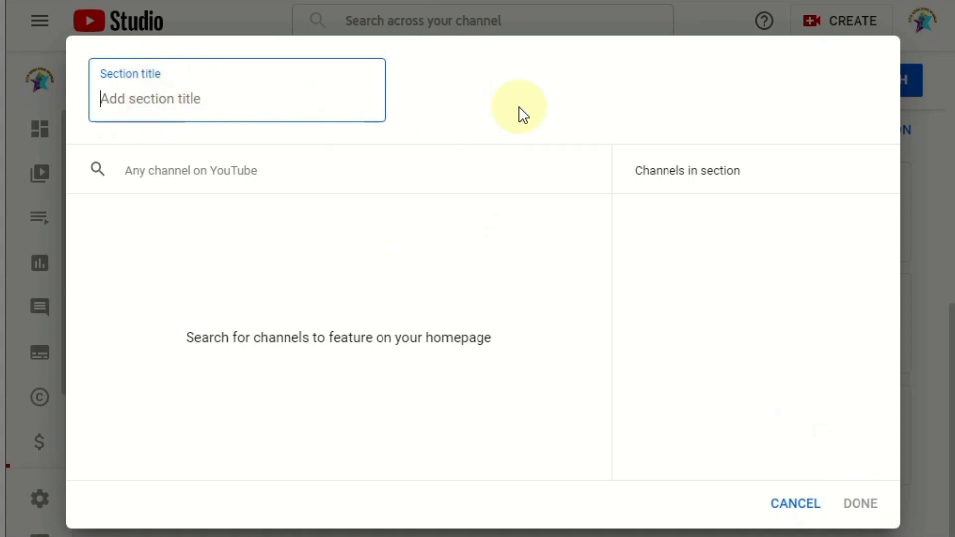
# Step: Create a Featured channels section titled 'Please Support My Other Channel' featuring Media Creation Club
pyautogui.write('PP')
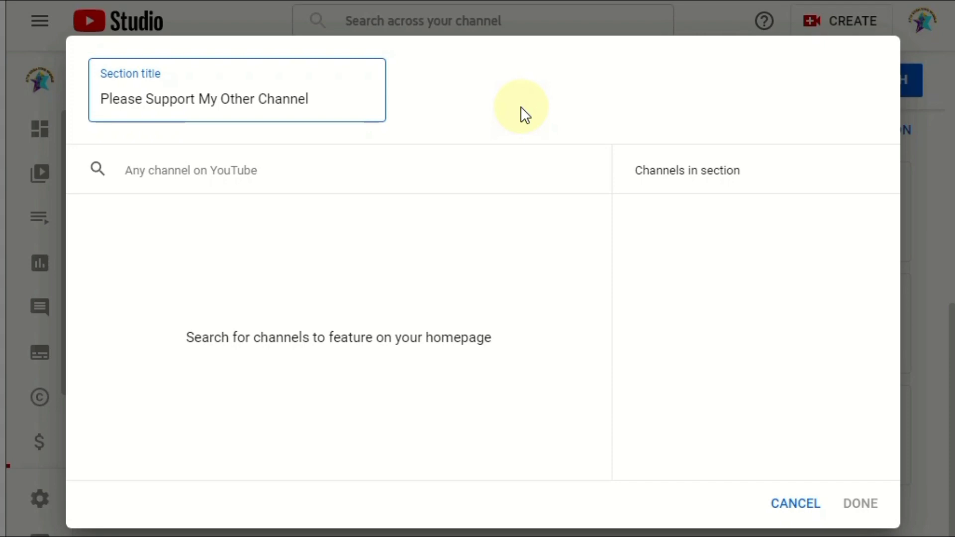
pyautogui.click(235, 171)
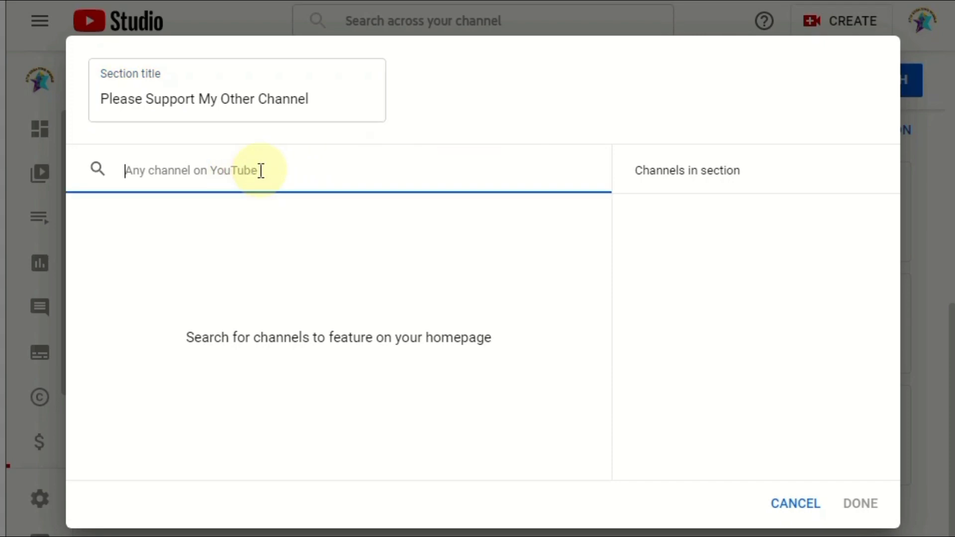
pyautogui.write('media')
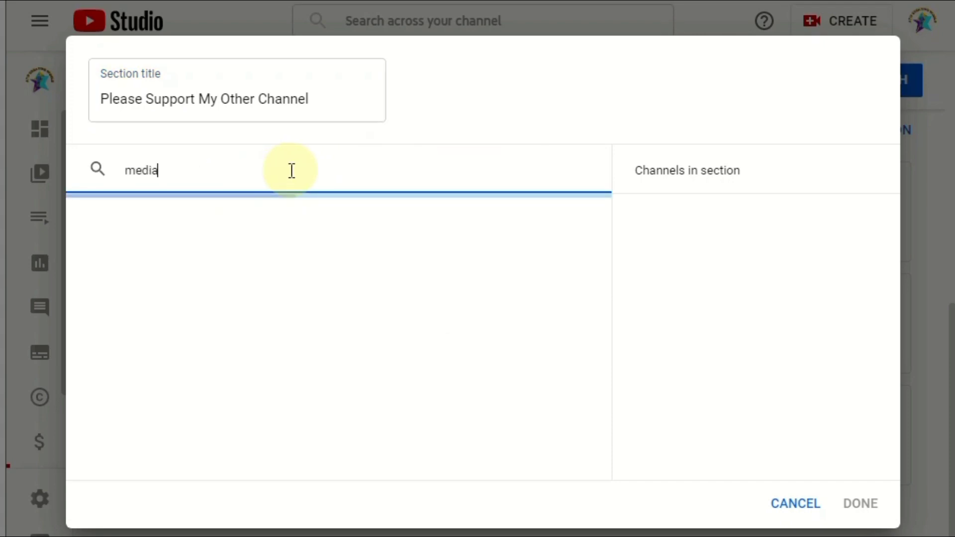
pyautogui.write(' creatio')
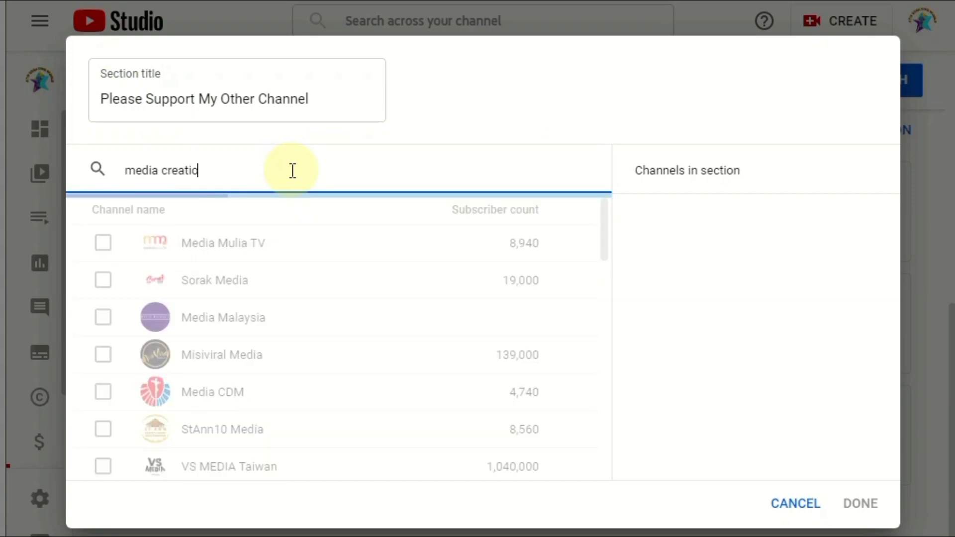
pyautogui.write('n club')
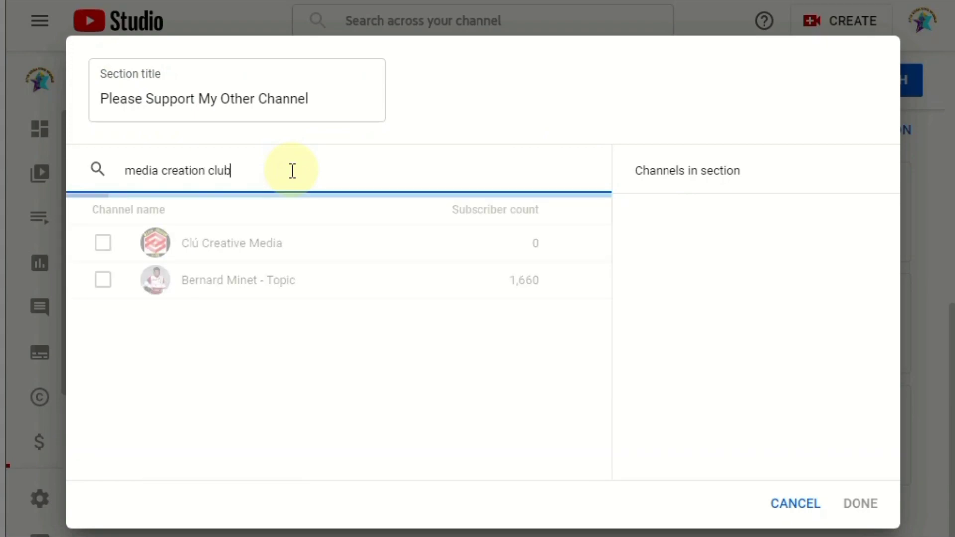
pyautogui.click(103, 244)
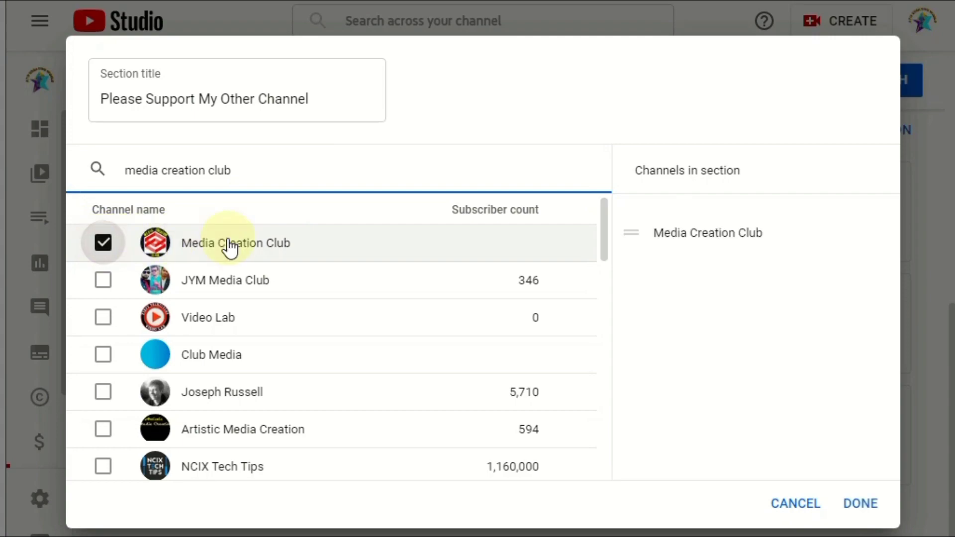
pyautogui.click(864, 503)
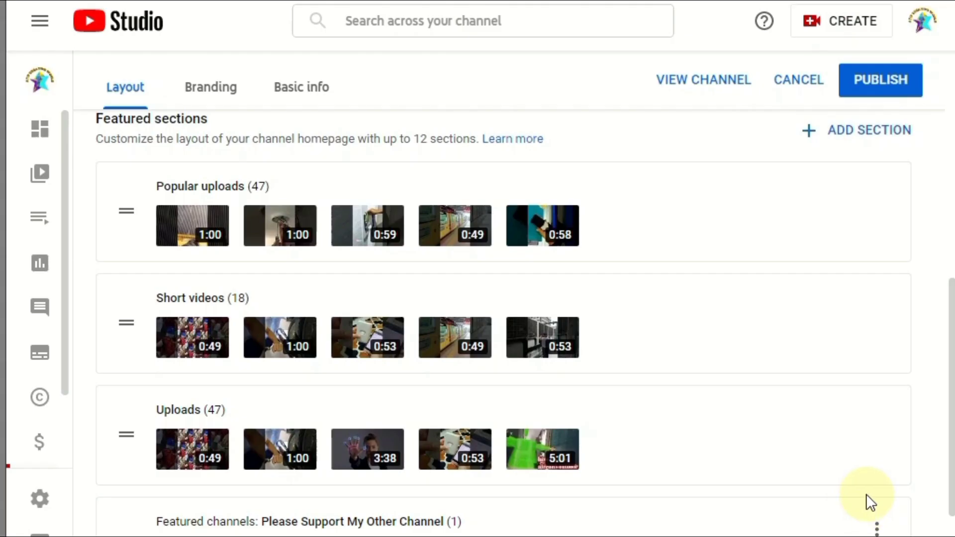
# Step: Move the Featured channels section to the top, above Popular uploads
pyautogui.scroll(4, 688, 415)
pyautogui.scroll(5, 689, 414)
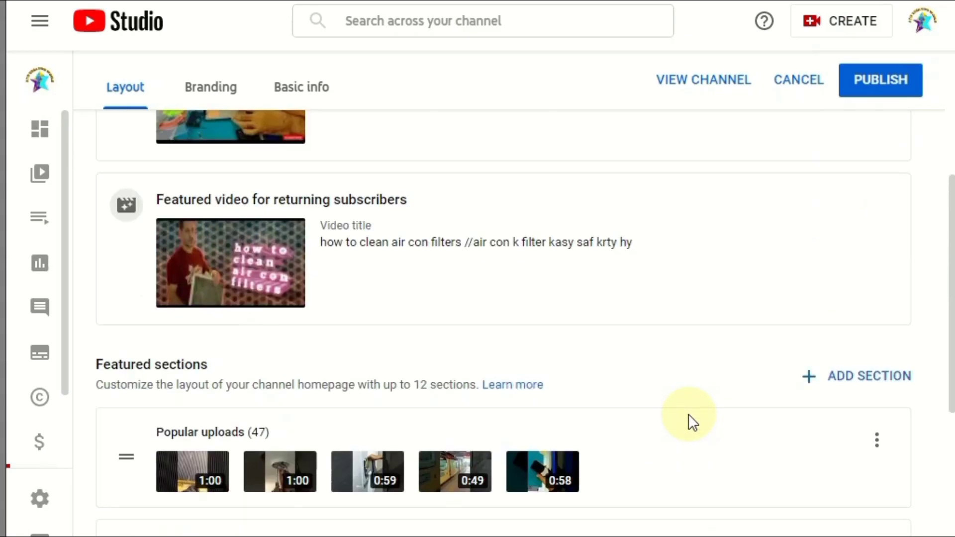
pyautogui.scroll(-10, 687, 417)
pyautogui.moveTo(121, 441); pyautogui.dragTo(137, 126)
pyautogui.scroll(8, 198, 266)
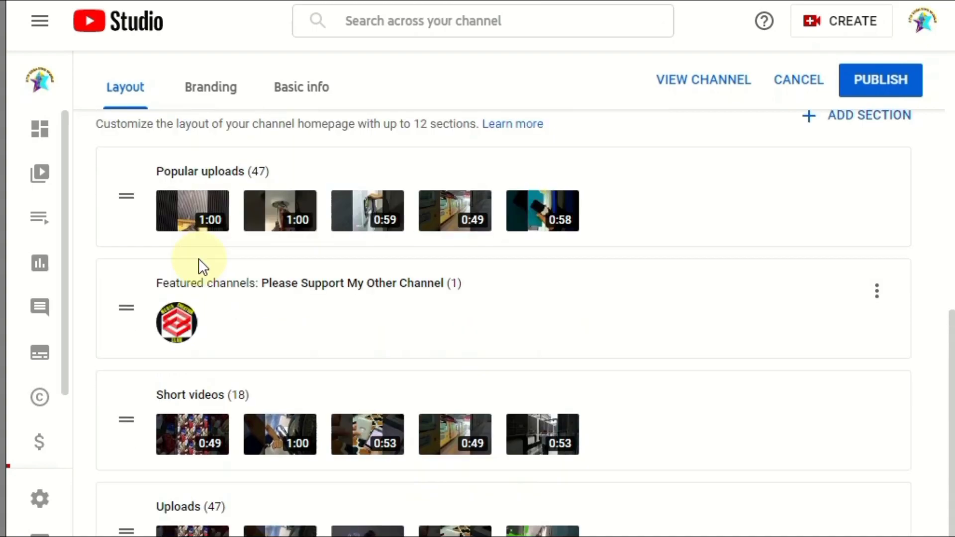
pyautogui.scroll(-3, 192, 421)
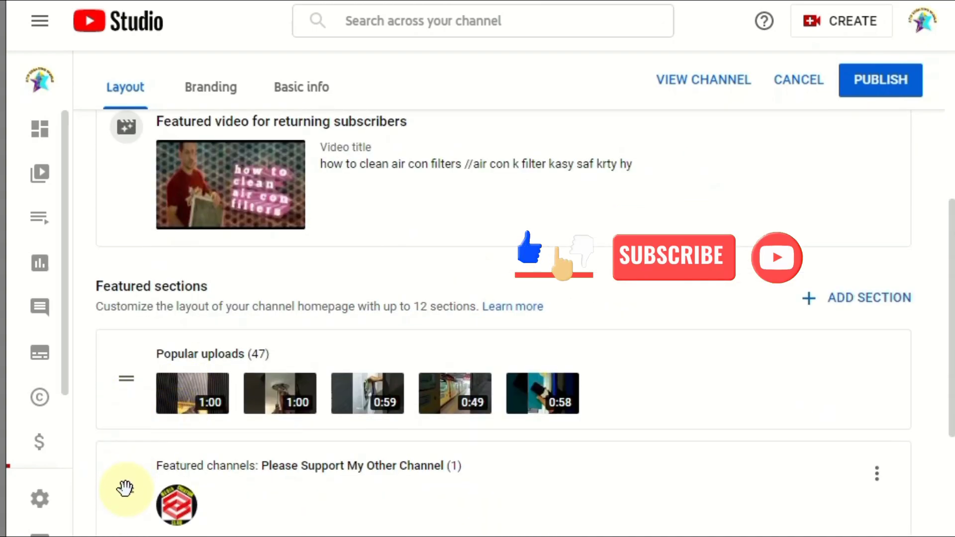
pyautogui.moveTo(126, 495); pyautogui.dragTo(119, 341)
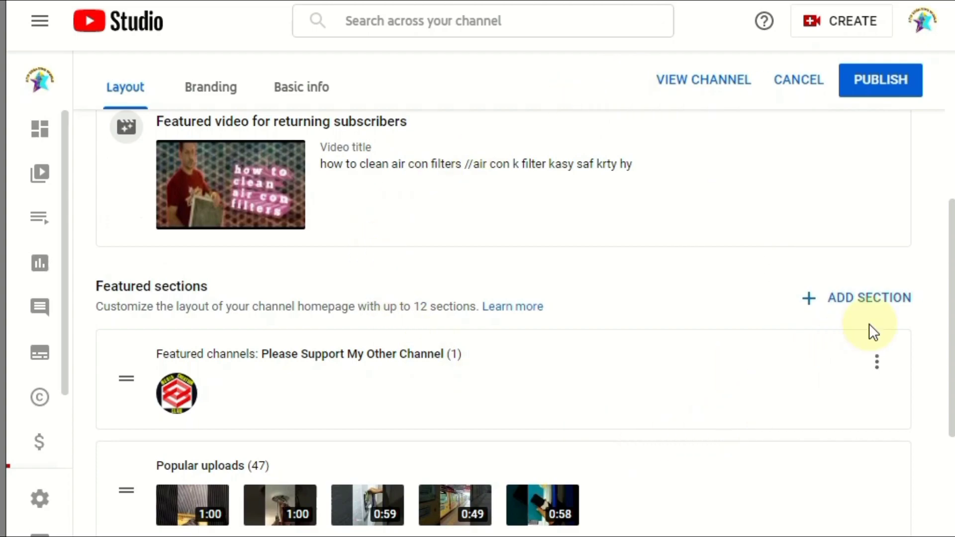
# Step: Begin adding a second Featured channels section to the homepage
pyautogui.click(878, 298)
pyautogui.moveTo(924, 136); pyautogui.dragTo(920, 273)
pyautogui.click(825, 251)
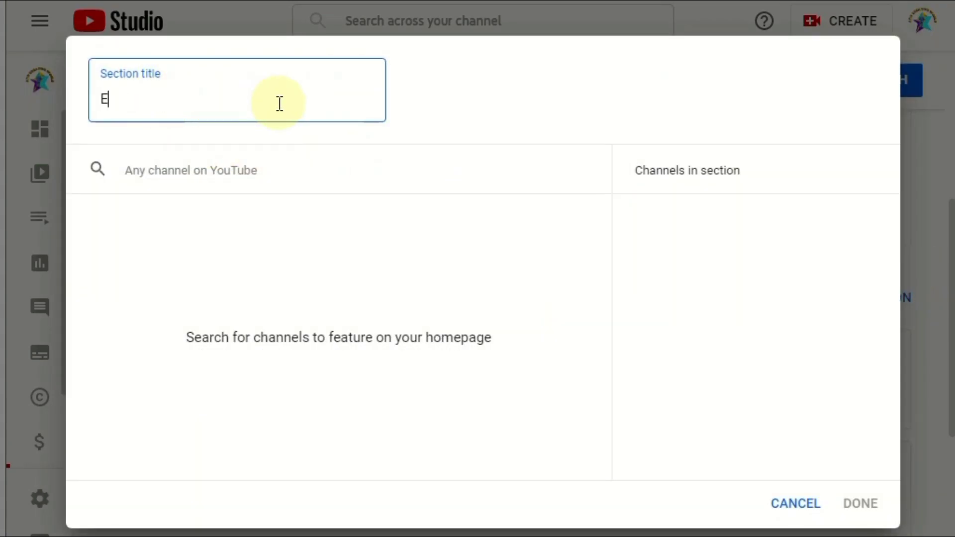
# Step: Title the second Featured channels section 'Please Subscribe And Support' and search for Earning and Growth
pyautogui.write('E')
pyautogui.write('ibe ')
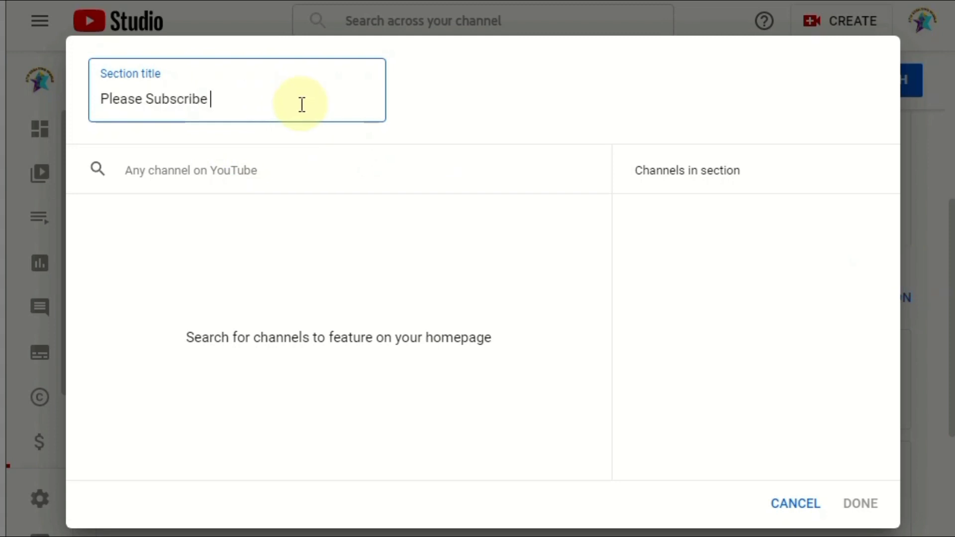
pyautogui.write('A')
pyautogui.write('nd Support')
pyautogui.click(260, 170)
pyautogui.write('E')
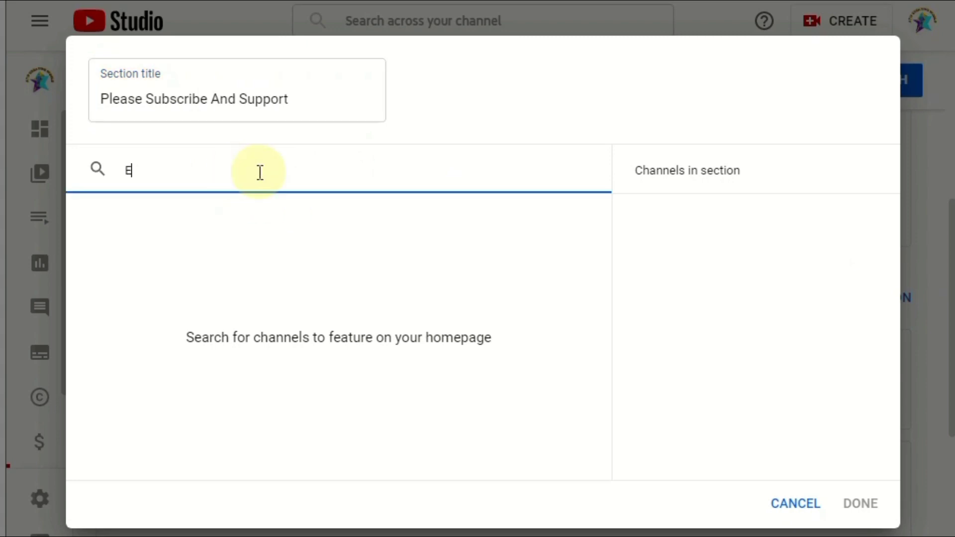
pyautogui.write('arning NA')
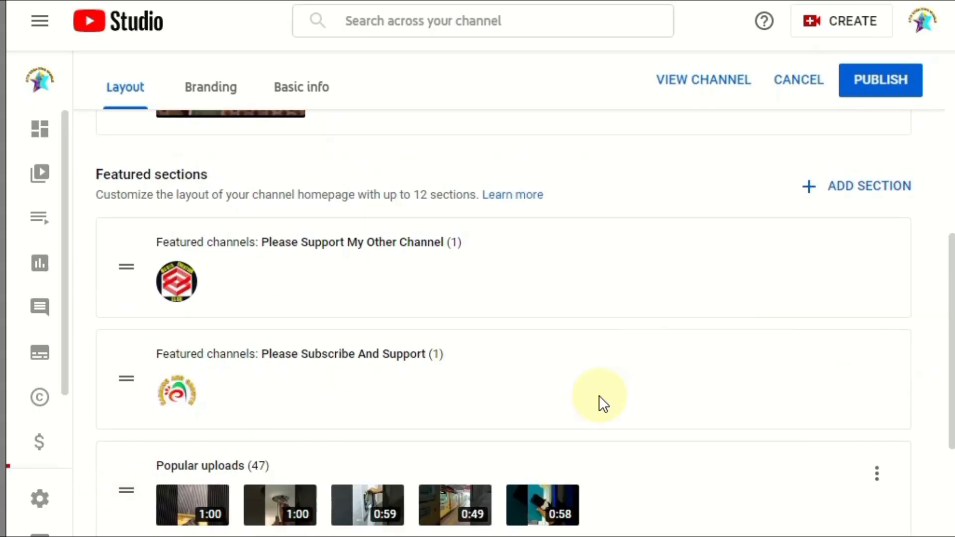
pyautogui.scroll(-5, 599, 396)
pyautogui.scroll(8, 753, 384)
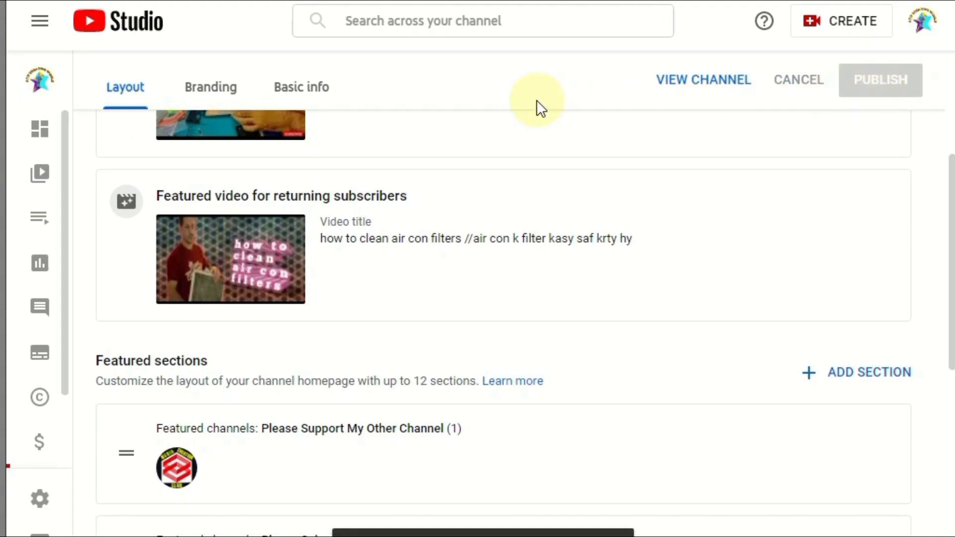
# Step: Open the Atif Creative World channel's public homepage on YouTube
pyautogui.click(716, 81)
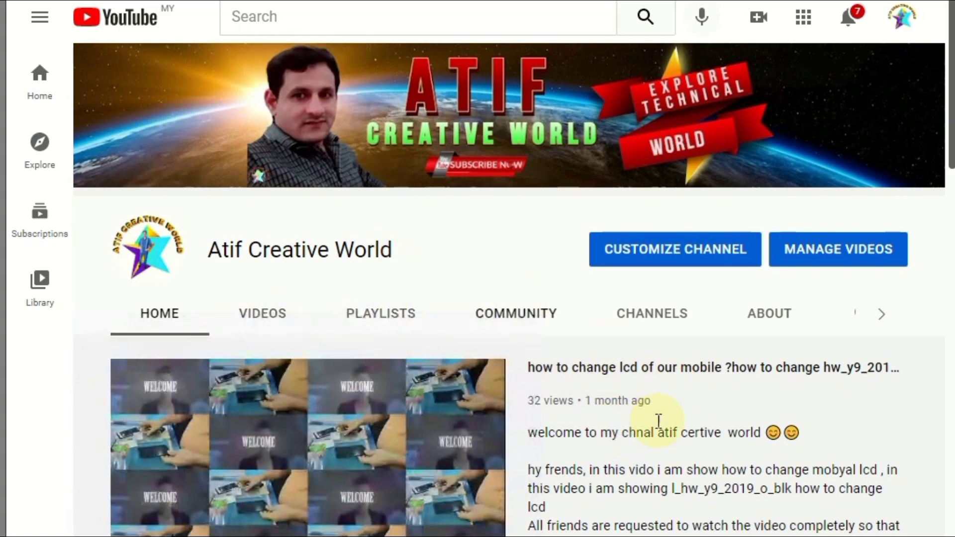
# Step: Set Earning and Growth notifications to All and review the new homepage sections
pyautogui.scroll(-9, 634, 389)
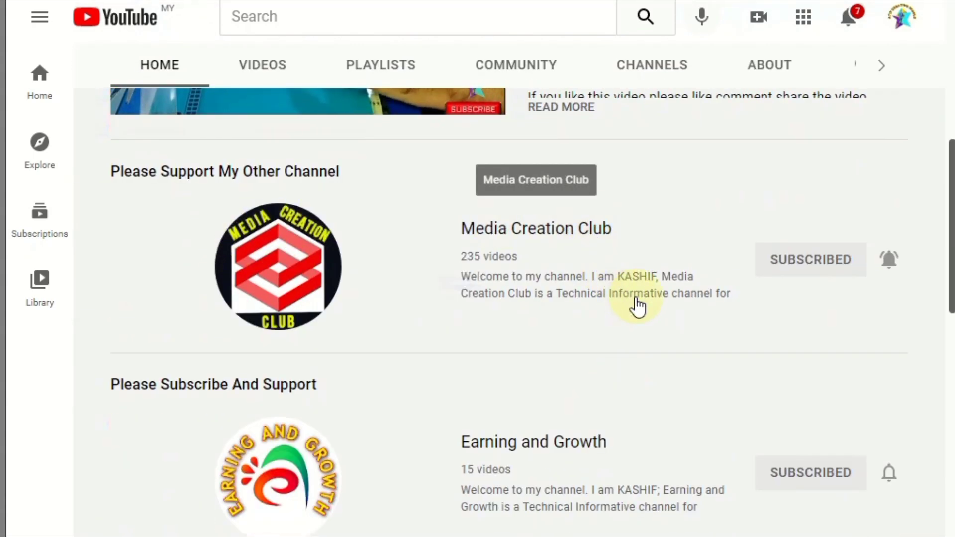
pyautogui.click(888, 475)
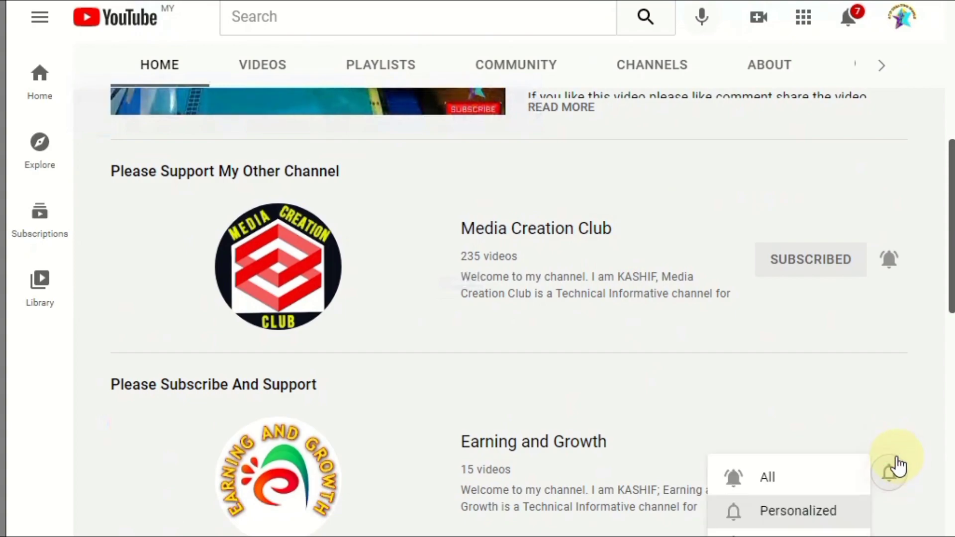
pyautogui.click(804, 478)
pyautogui.scroll(-2, 616, 328)
pyautogui.scroll(-5, 567, 324)
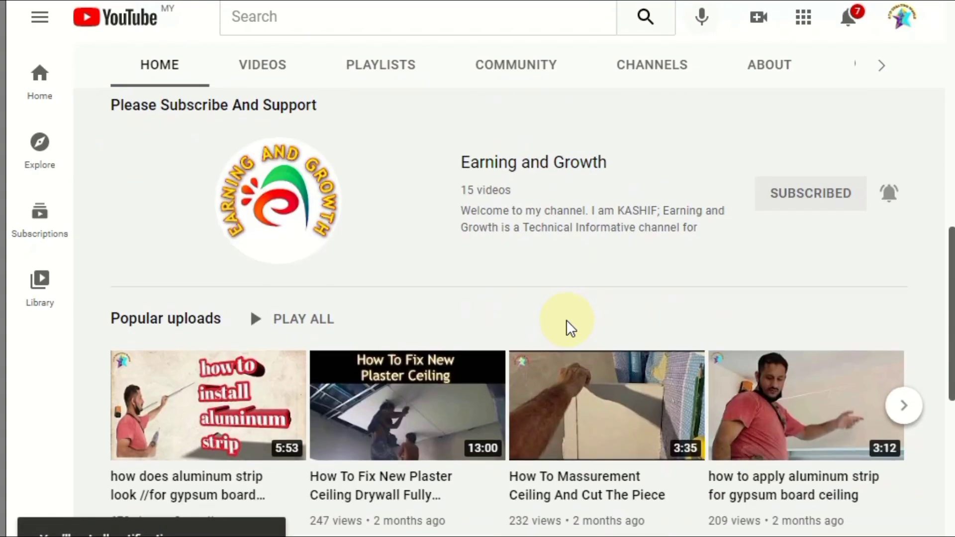
pyautogui.scroll(-7, 542, 408)
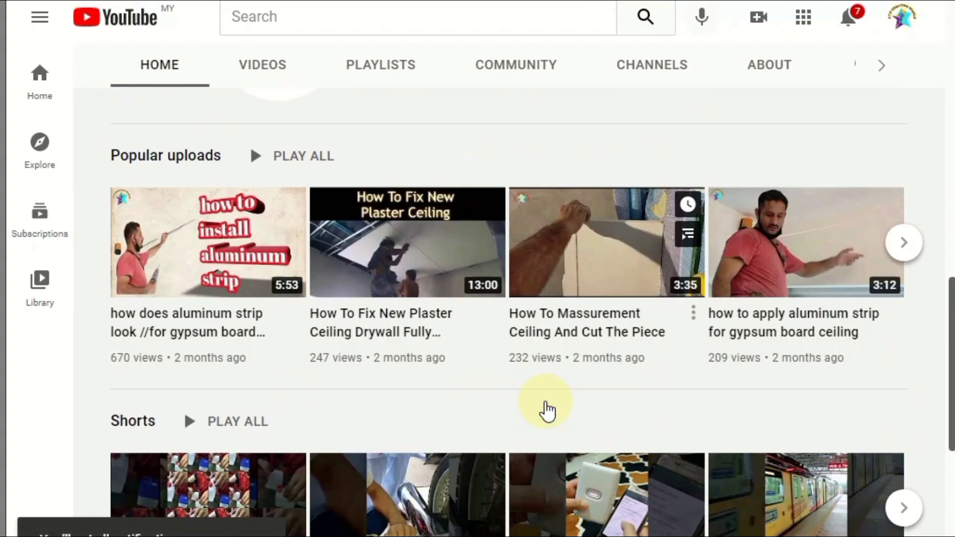
pyautogui.scroll(-2, 580, 321)
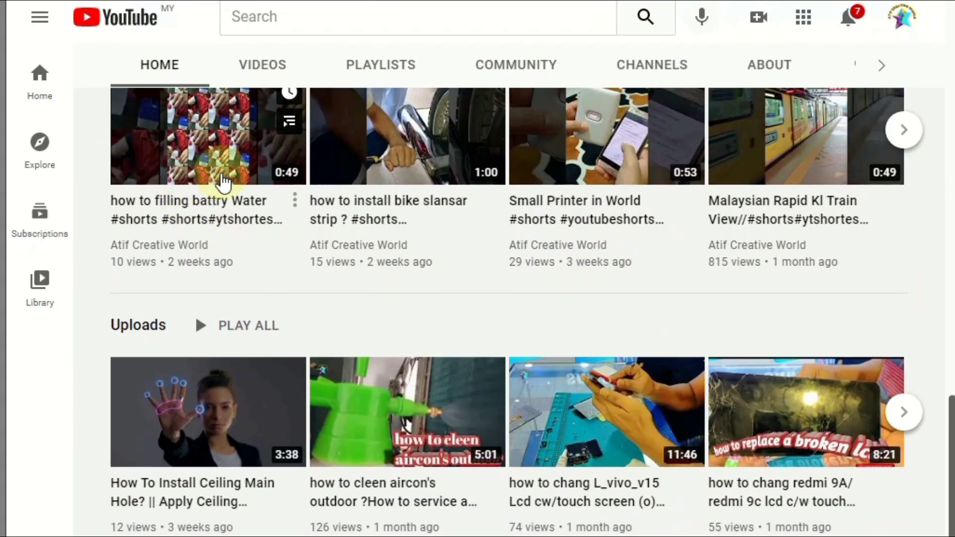
pyautogui.scroll(2, 543, 341)
pyautogui.scroll(12, 533, 328)
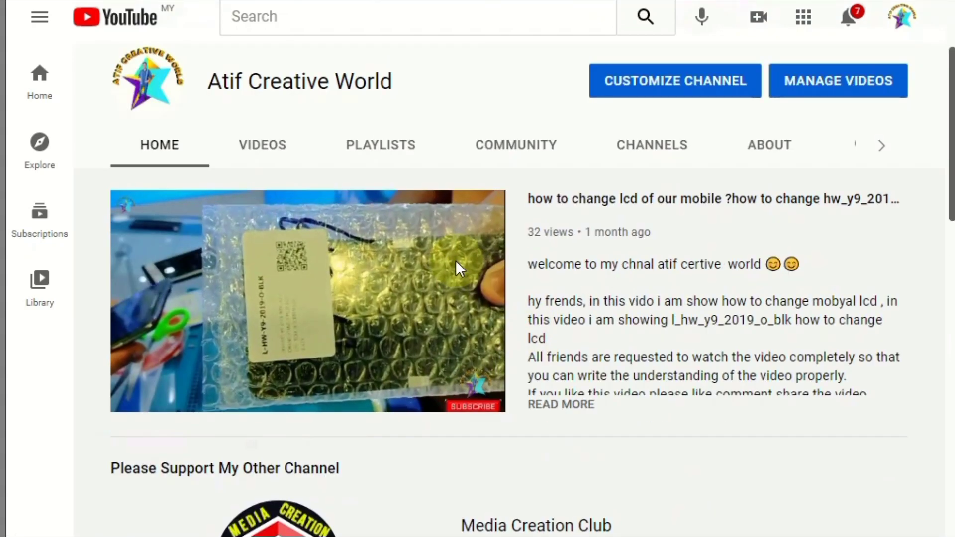